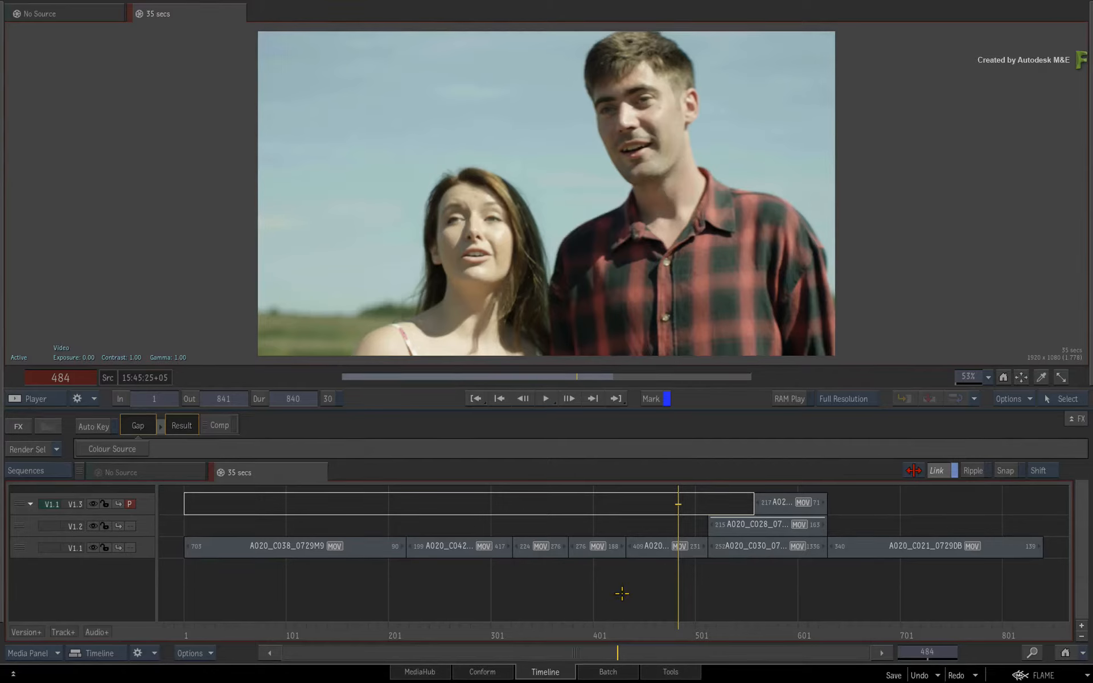
Go through the sequence's segments one by one, from the base track V1.1 up to the segments on V1.2 and V1.3.
left_click(354, 553)
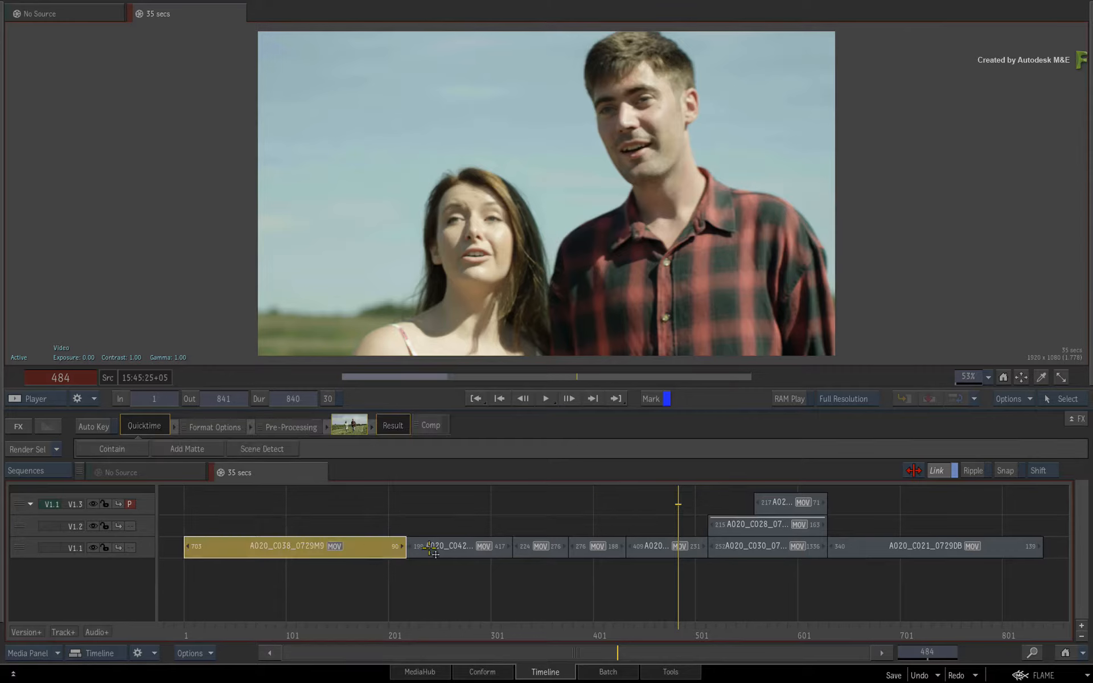
left_click(431, 549)
left_click(532, 548)
left_click(612, 549)
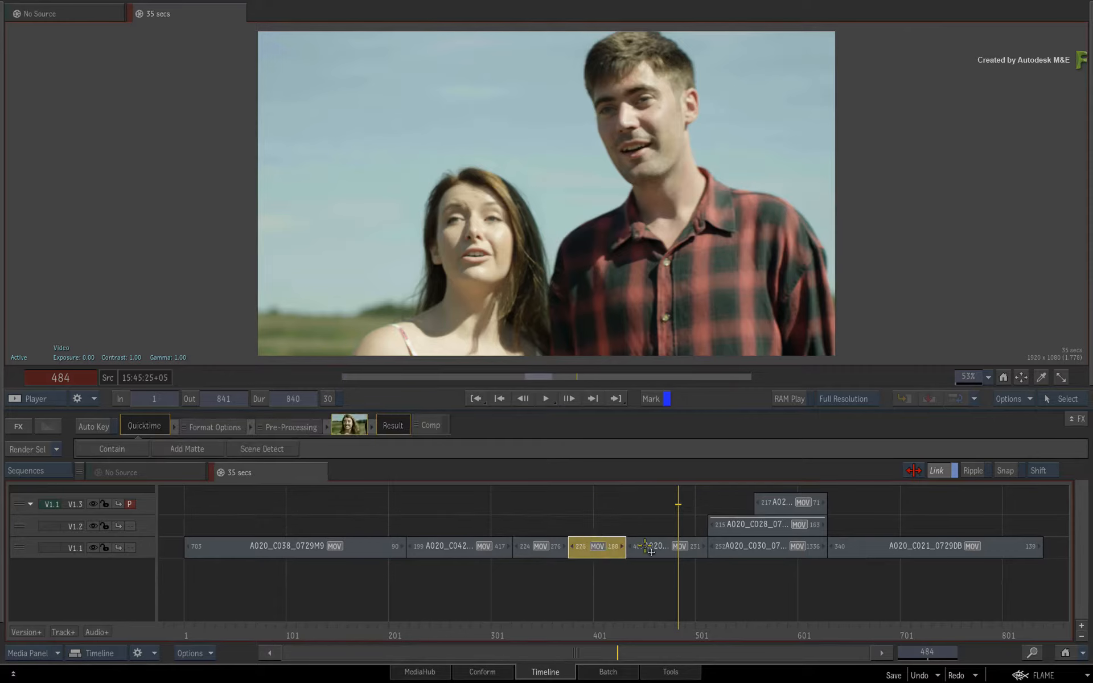
left_click(653, 549)
left_click(792, 548)
left_click(884, 543)
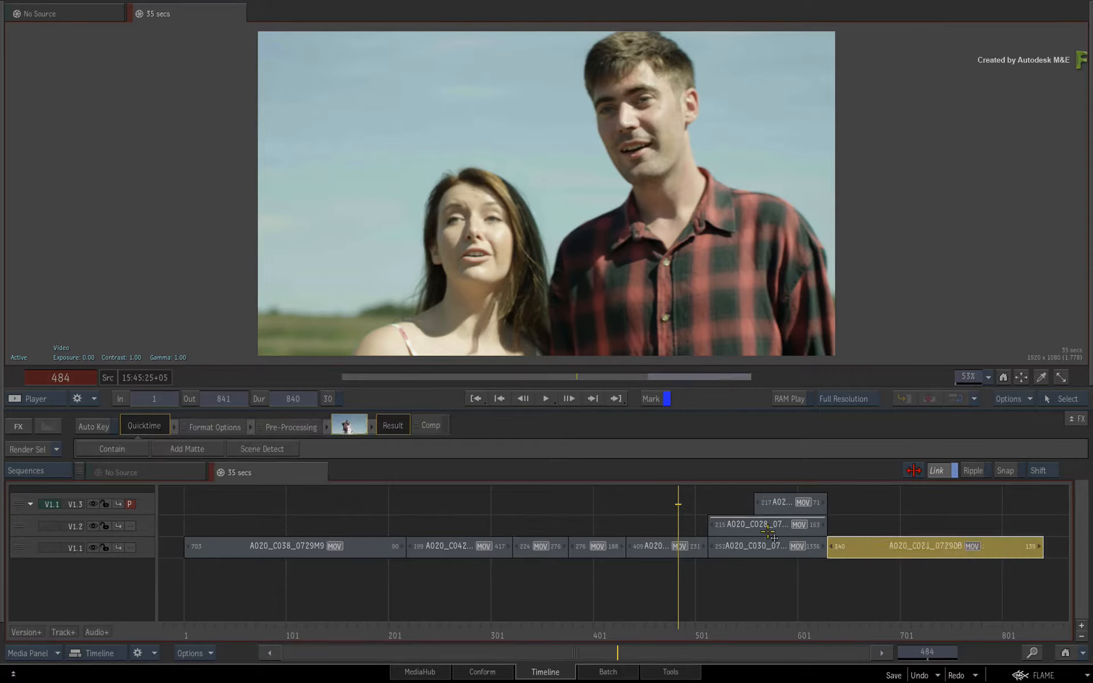
left_click(766, 525)
left_click(783, 503)
left_click(502, 591)
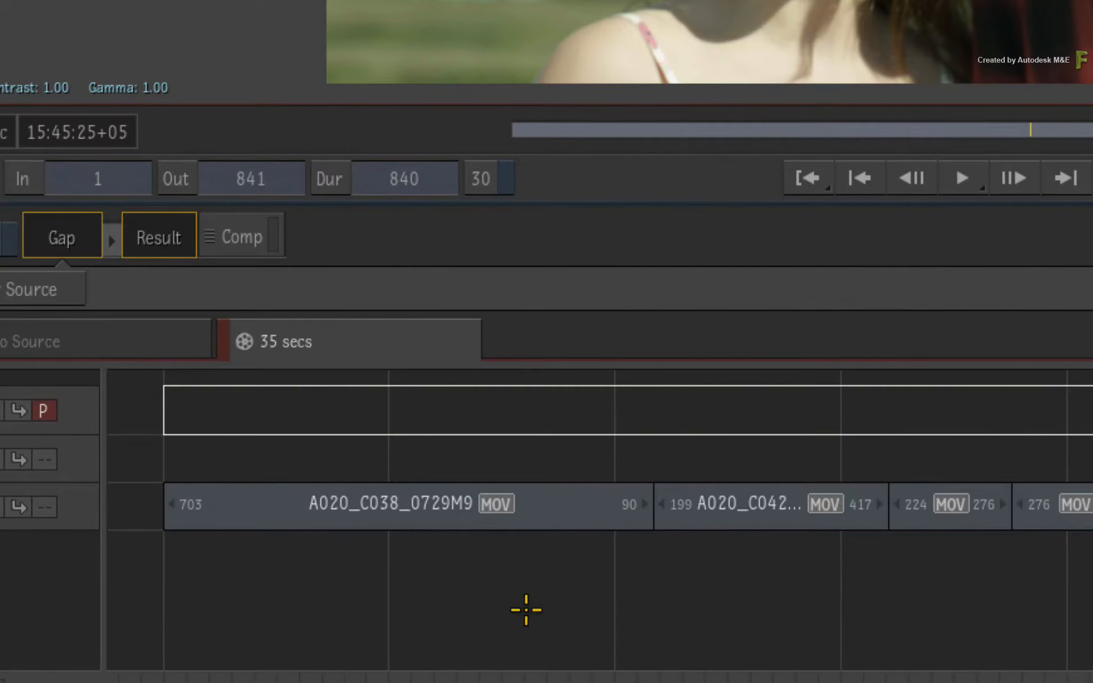
Rename the first segment on track V1.1, A020_C038_0729M9, to "my shot".
left_click(413, 522)
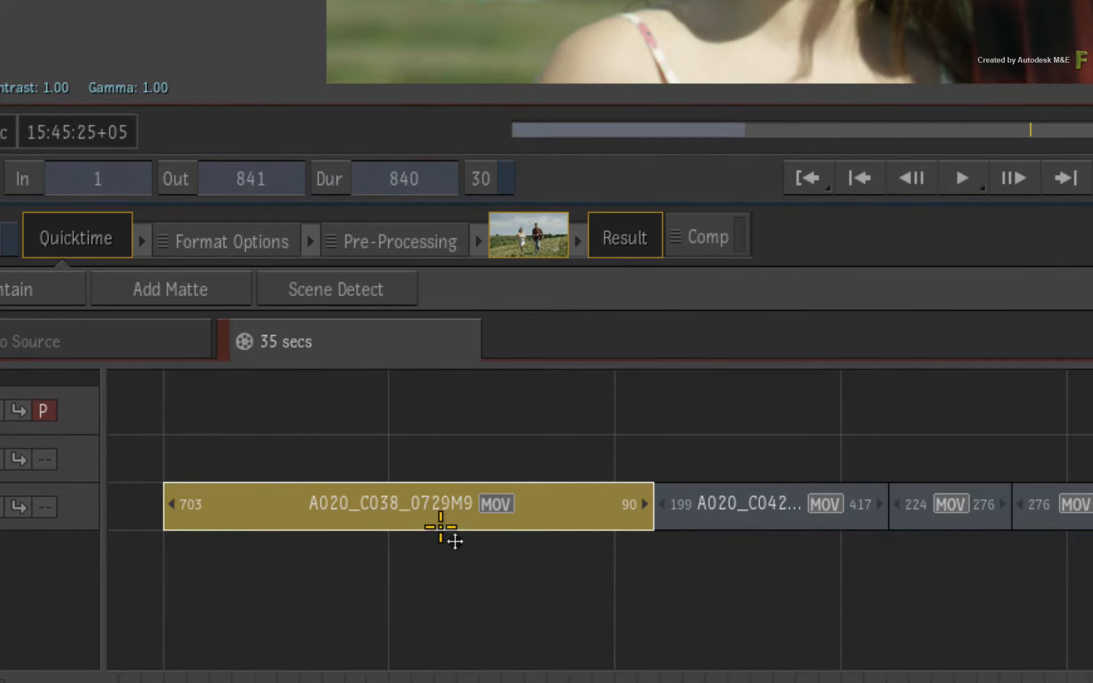
left_click(440, 567)
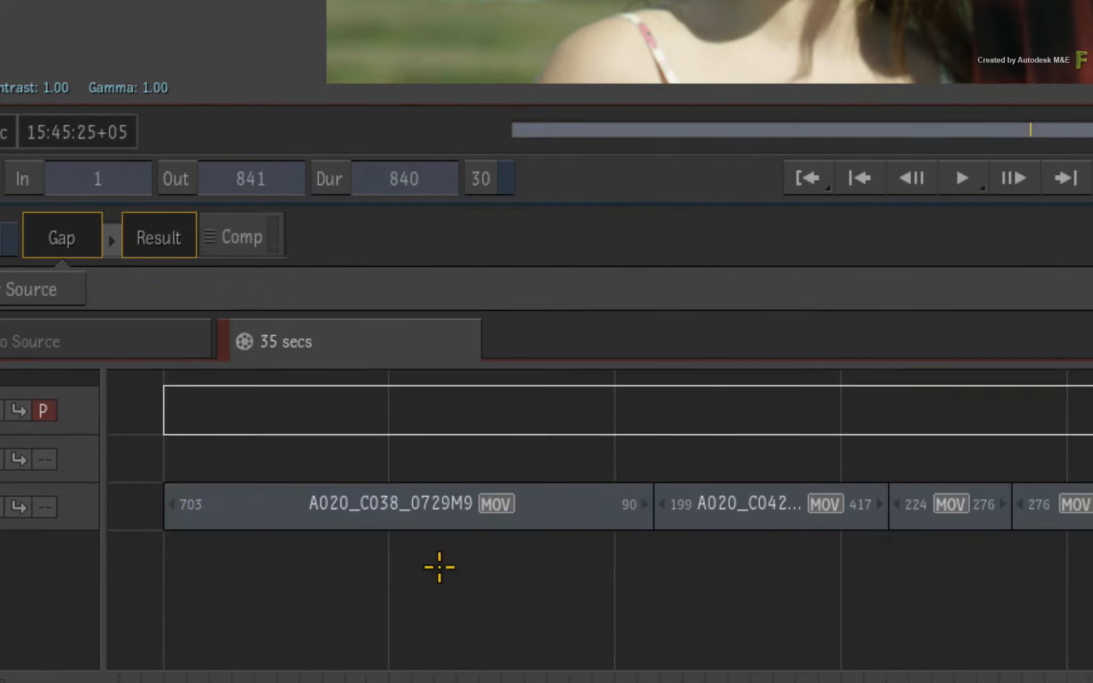
left_click(441, 528)
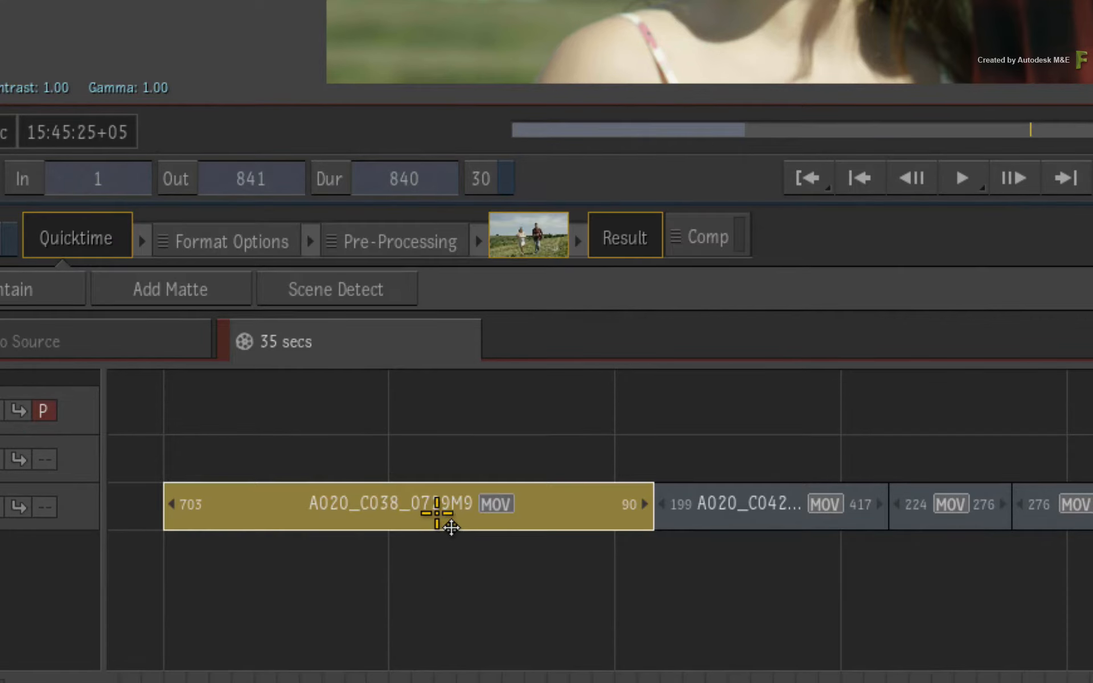
right_click(438, 516)
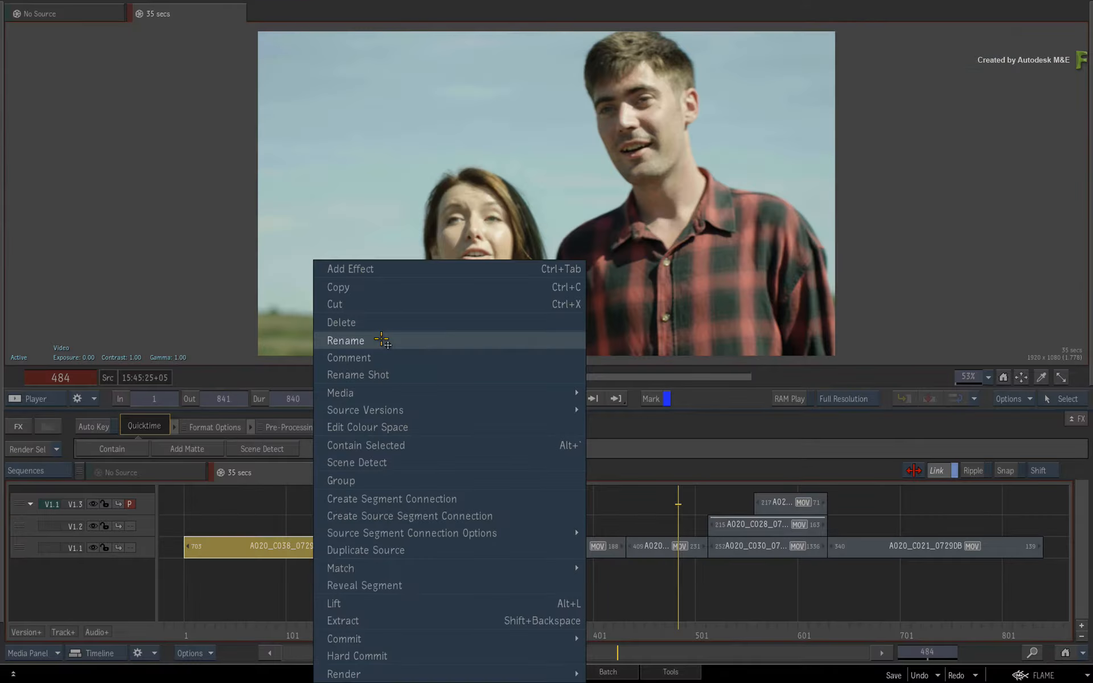
left_click(382, 341)
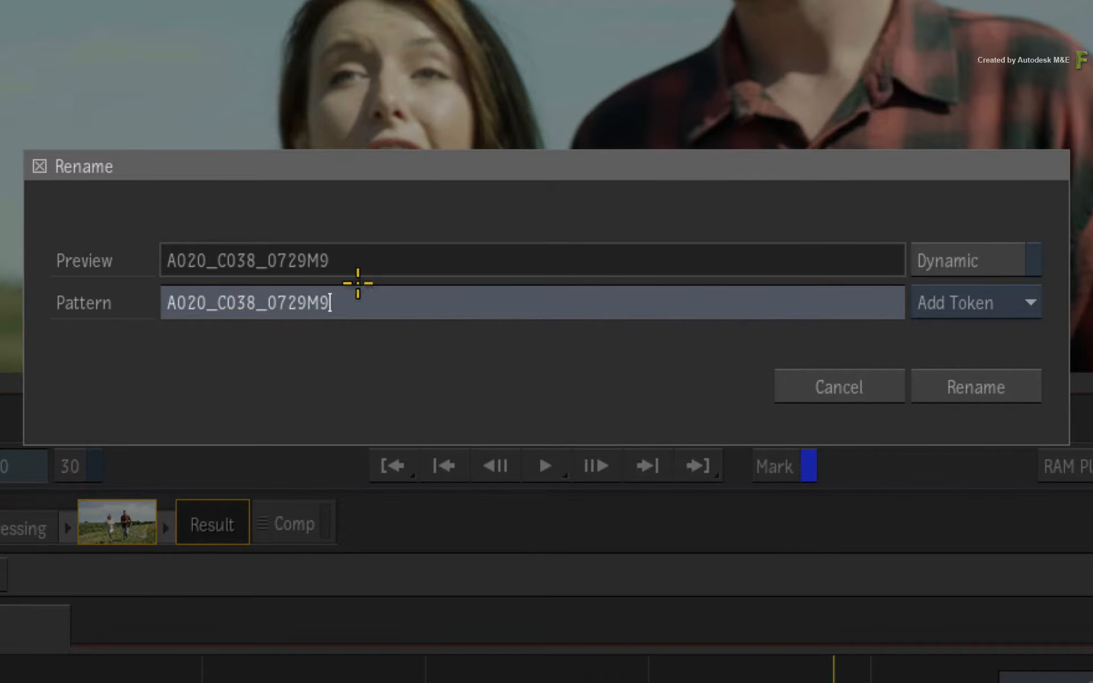
left_click_drag(459, 317, 372, 324)
type("my shot")
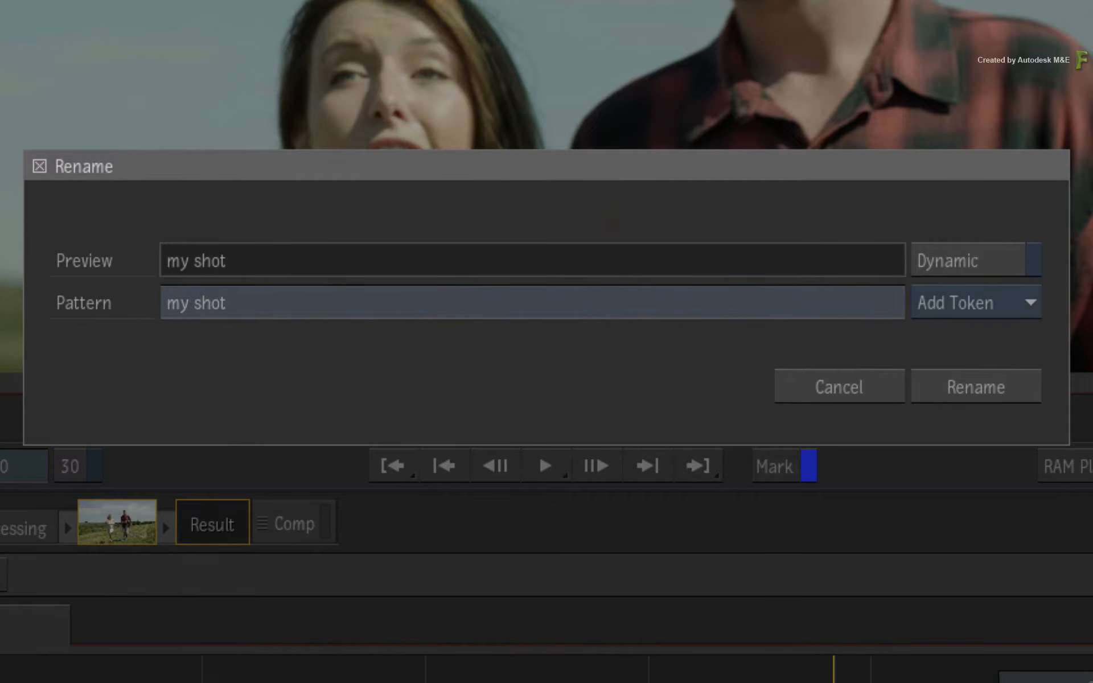
key("Return")
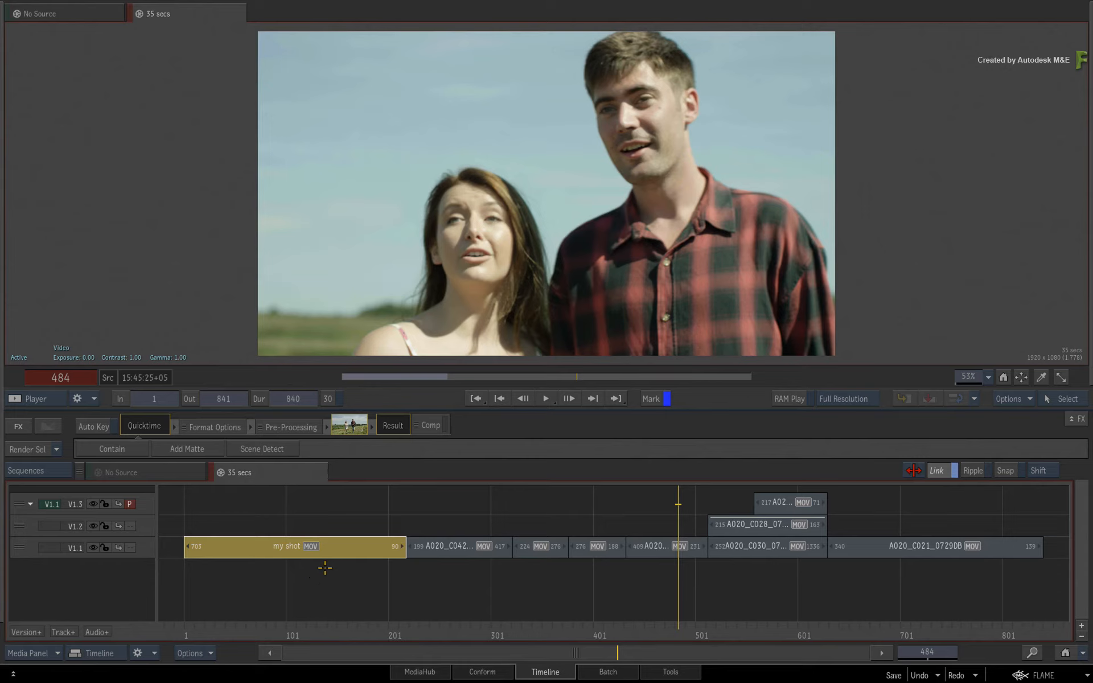
Rename all seven segments on track V1.1 together with the pattern my_shot_<segment>, using the Segment Index token.
left_click(935, 547, "shift")
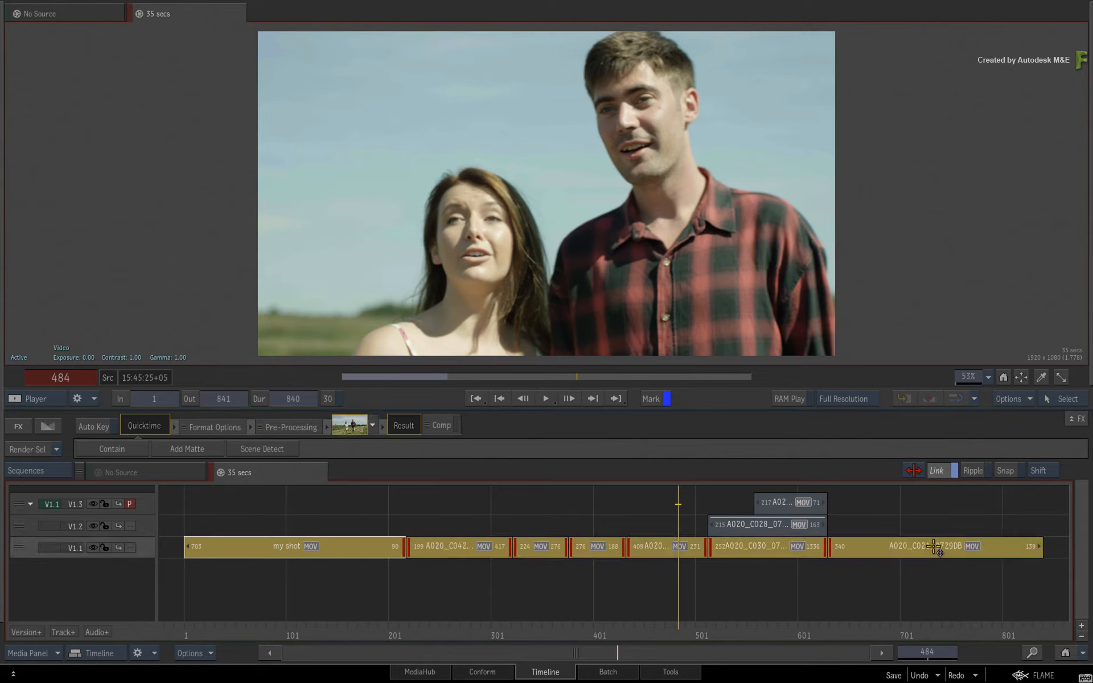
right_click(375, 566)
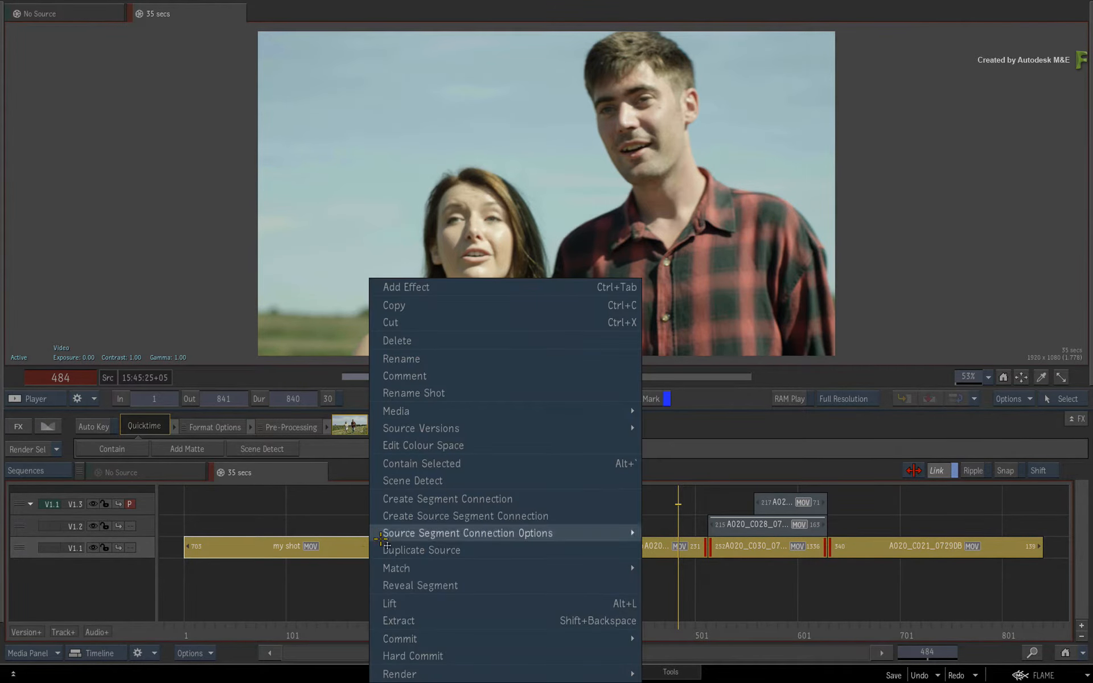
left_click(471, 359)
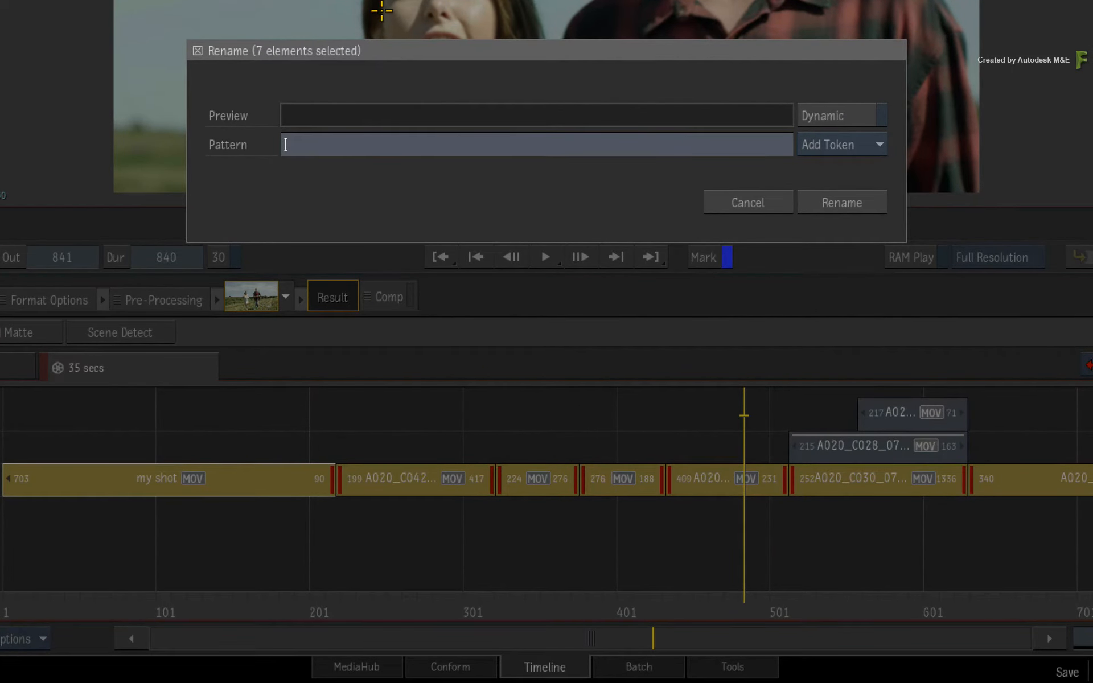
type("y_shot_")
left_click(878, 147)
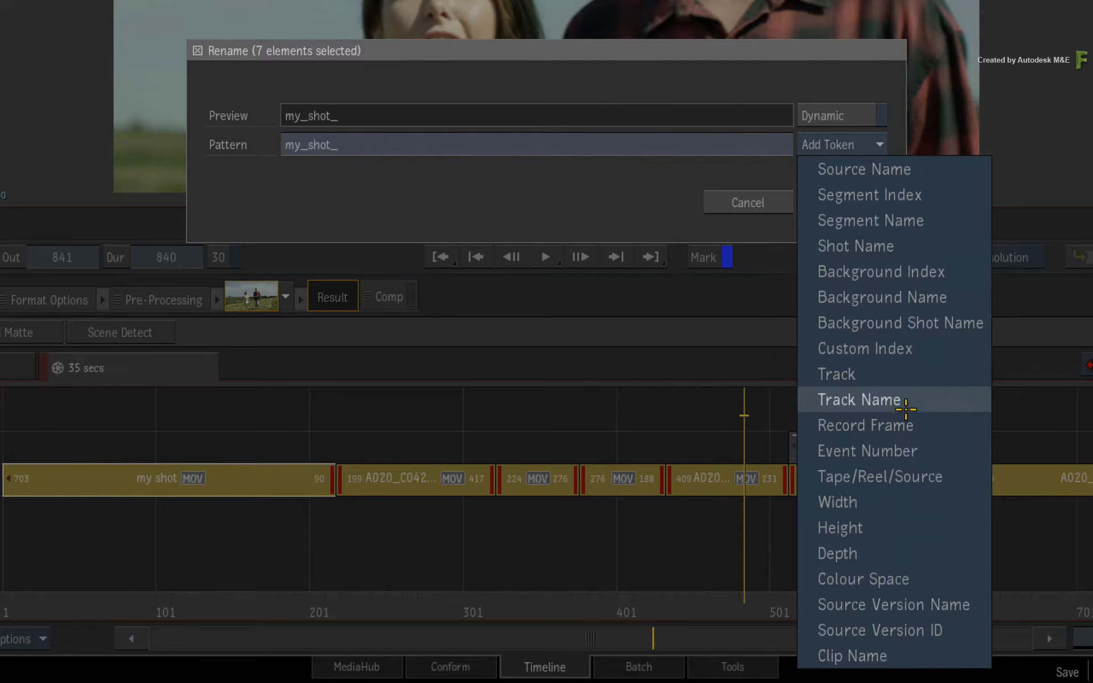
left_click(950, 195)
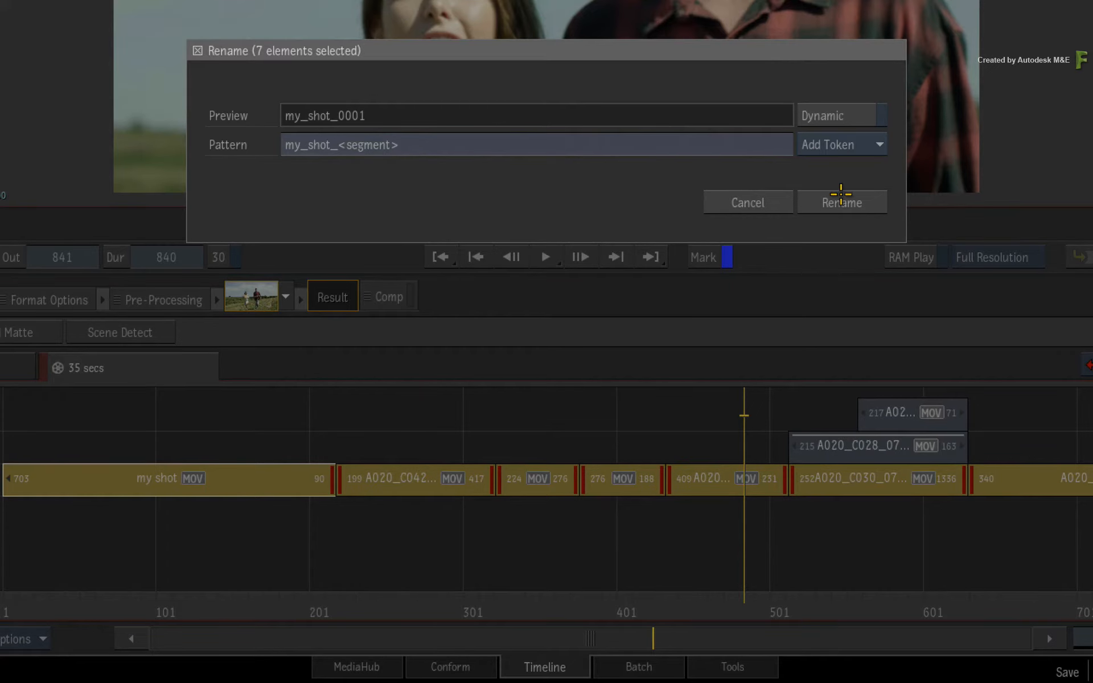
left_click(841, 202)
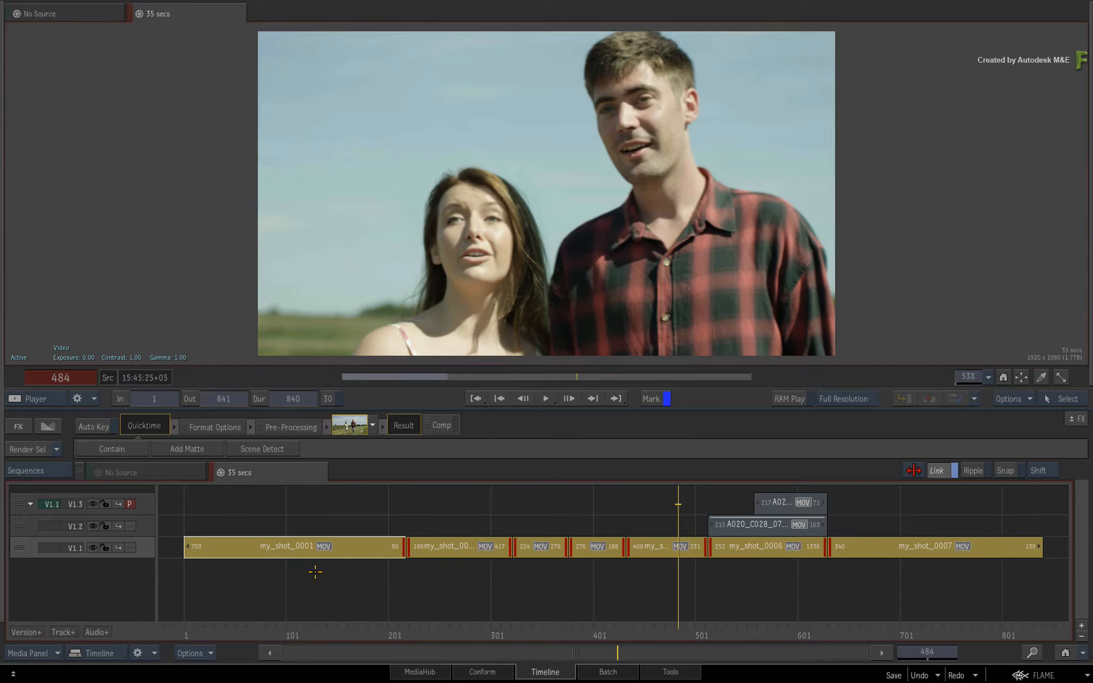
Start another rename of the seven selected segments and replace the <segment> token in the pattern with the Custom Index token.
right_click(349, 547)
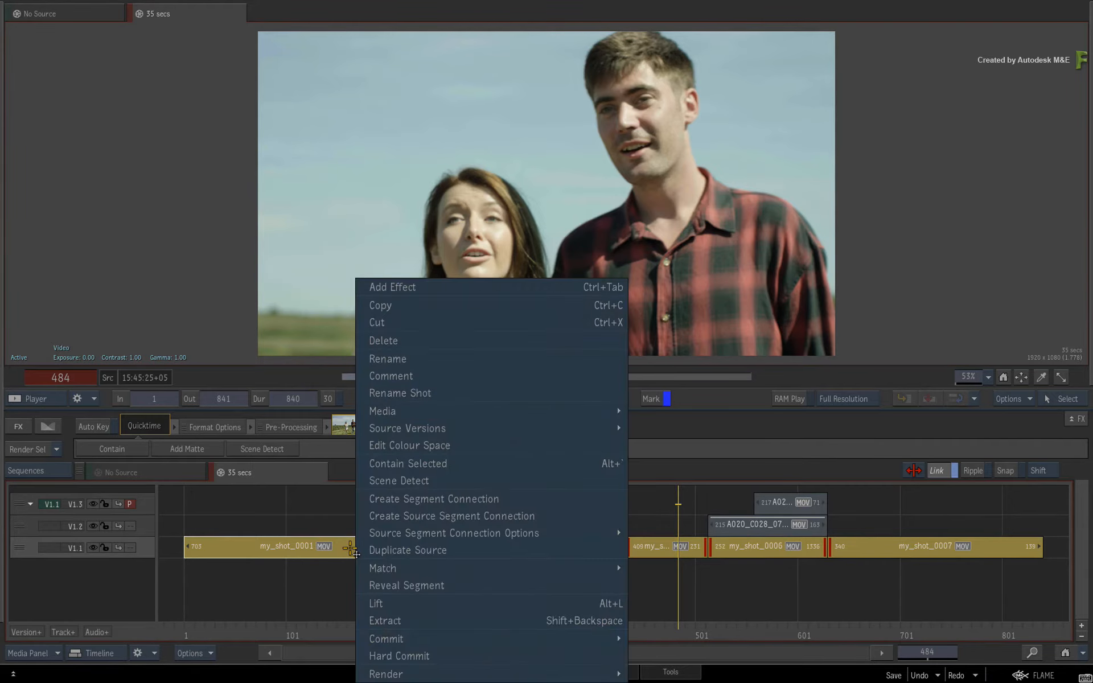
left_click(460, 358)
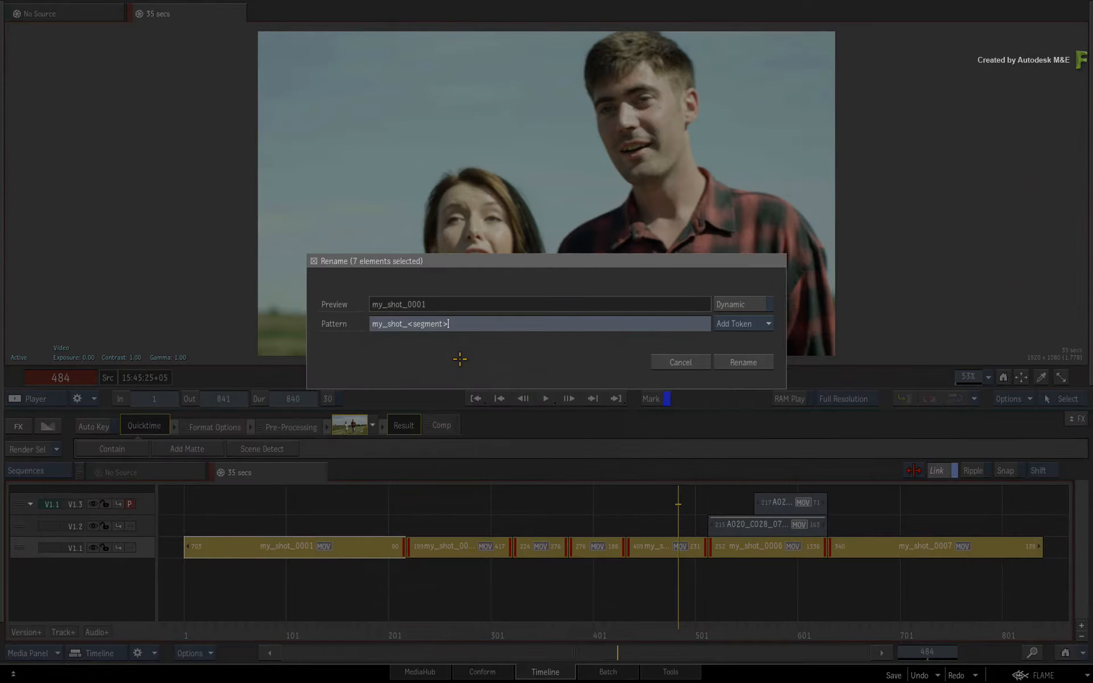
key("BackSpace")
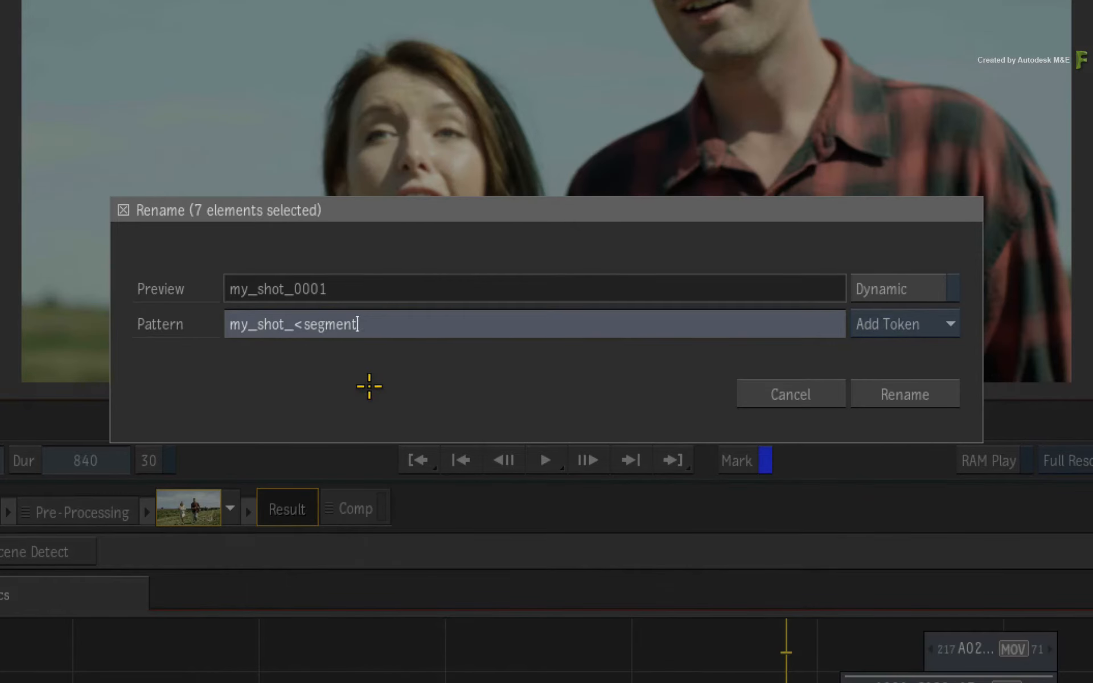
key("BackSpace")
key("BackSpace")
key("BackSpace")
key("BackSpace")
key("BackSpace")
key("BackSpace")
key("BackSpace")
key("BackSpace")
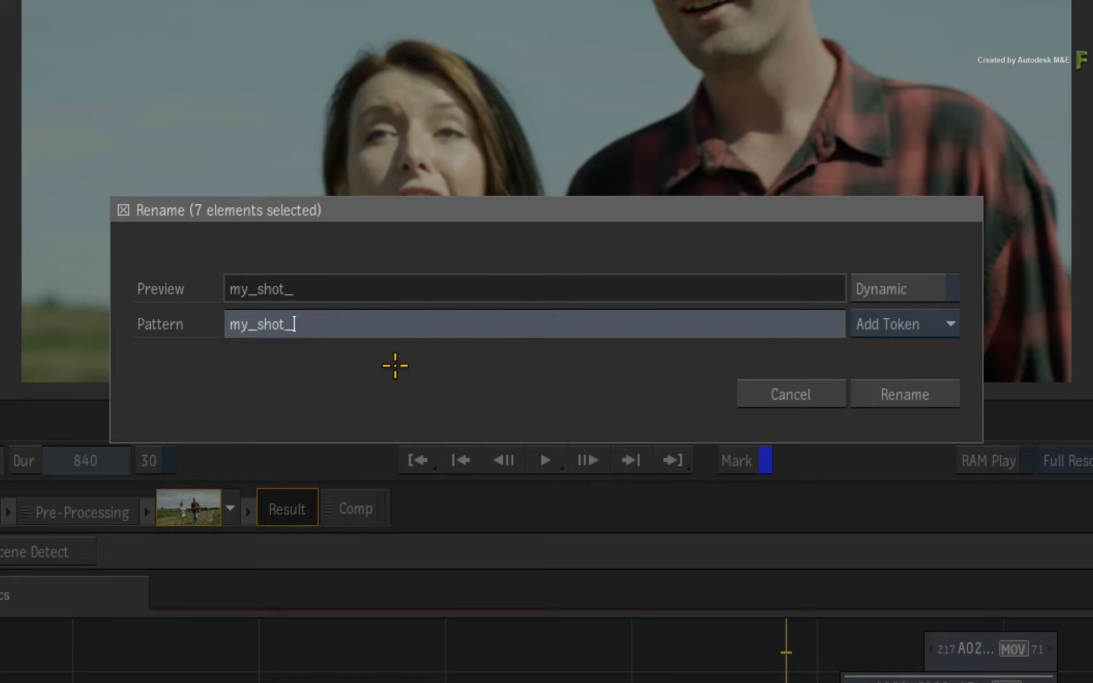
left_click(949, 323)
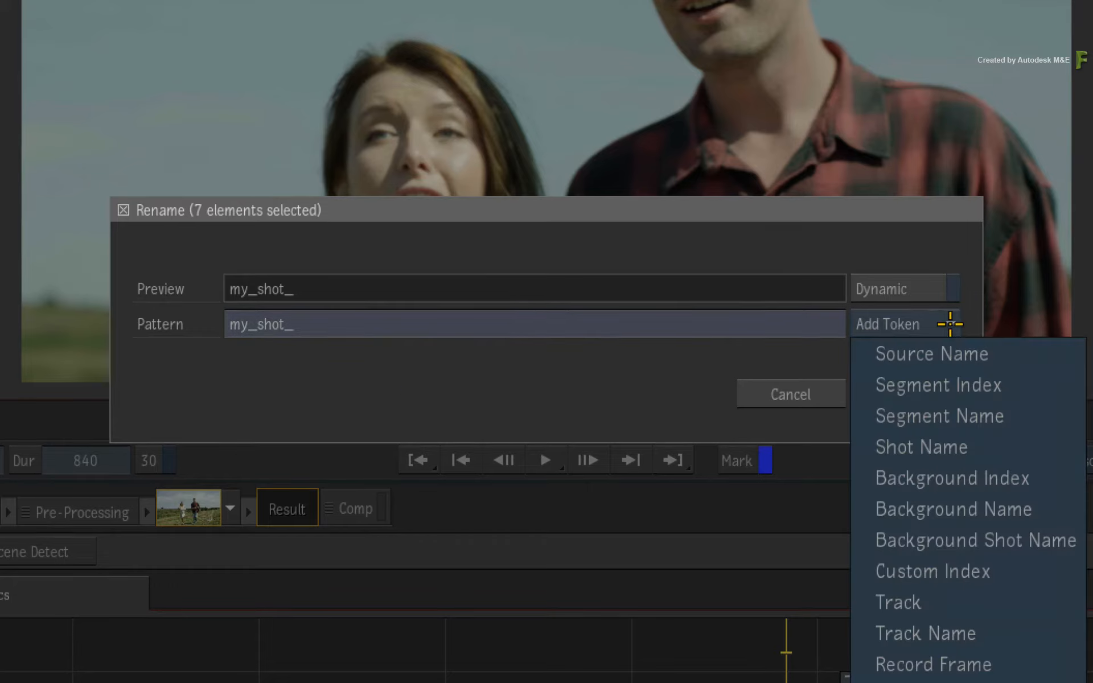
left_click(1021, 570)
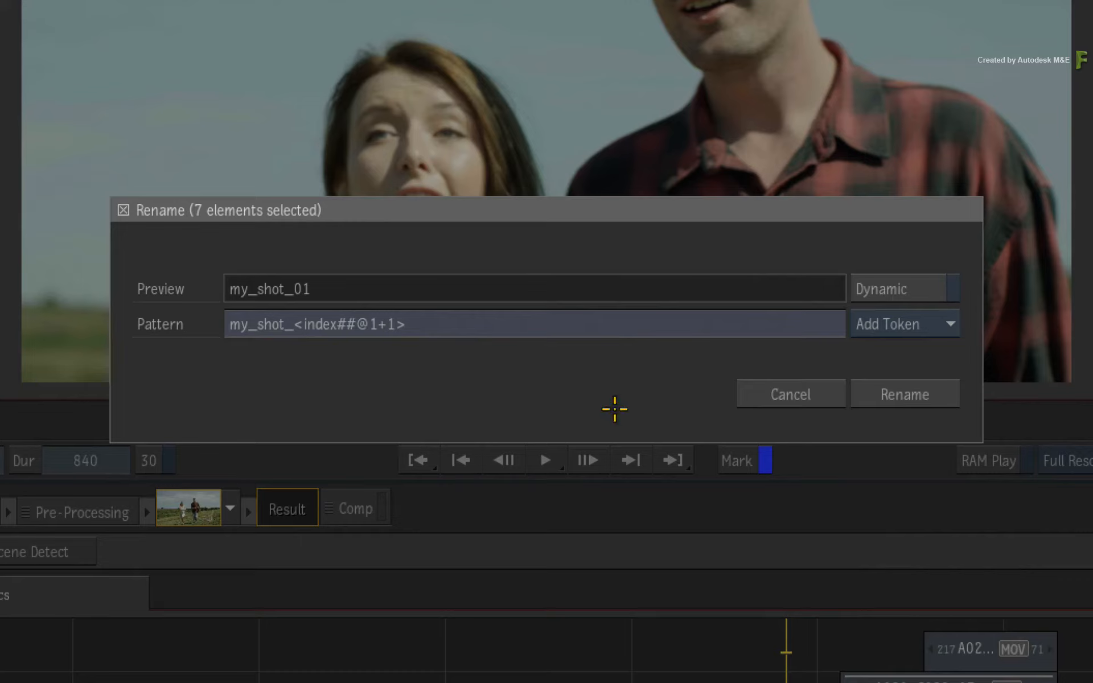
Set the start number of the custom index token in the rename pattern to 500.
left_click(465, 324)
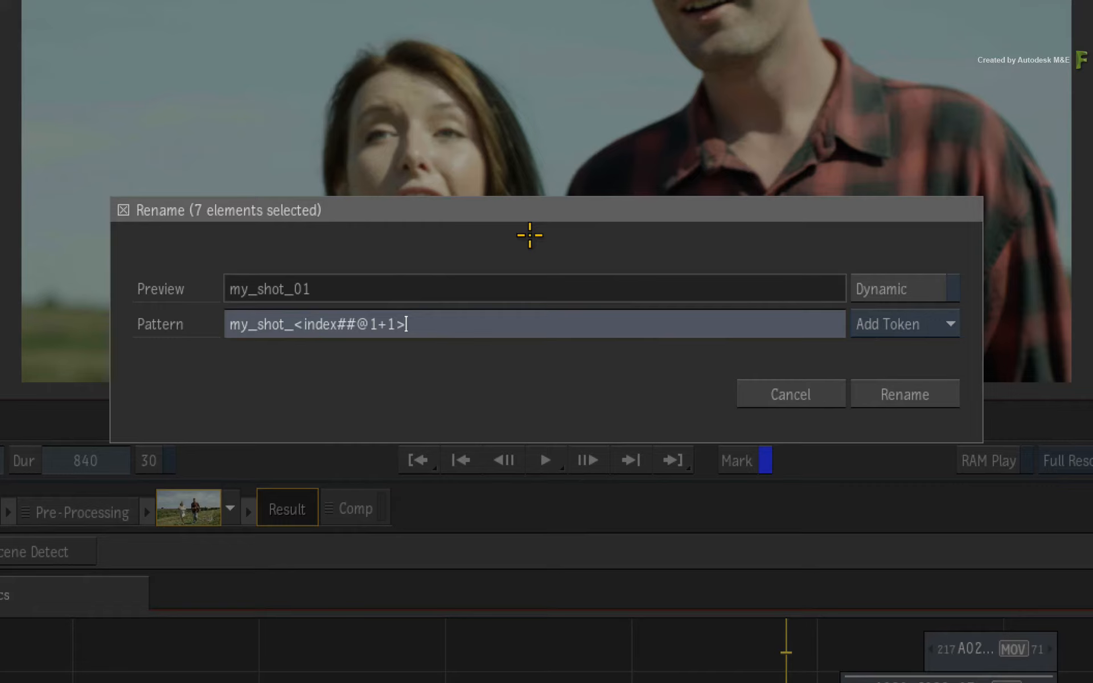
key("Left")
key("Left")
key("Left")
key("BackSpace")
type("500")
key("Right")
key("Right")
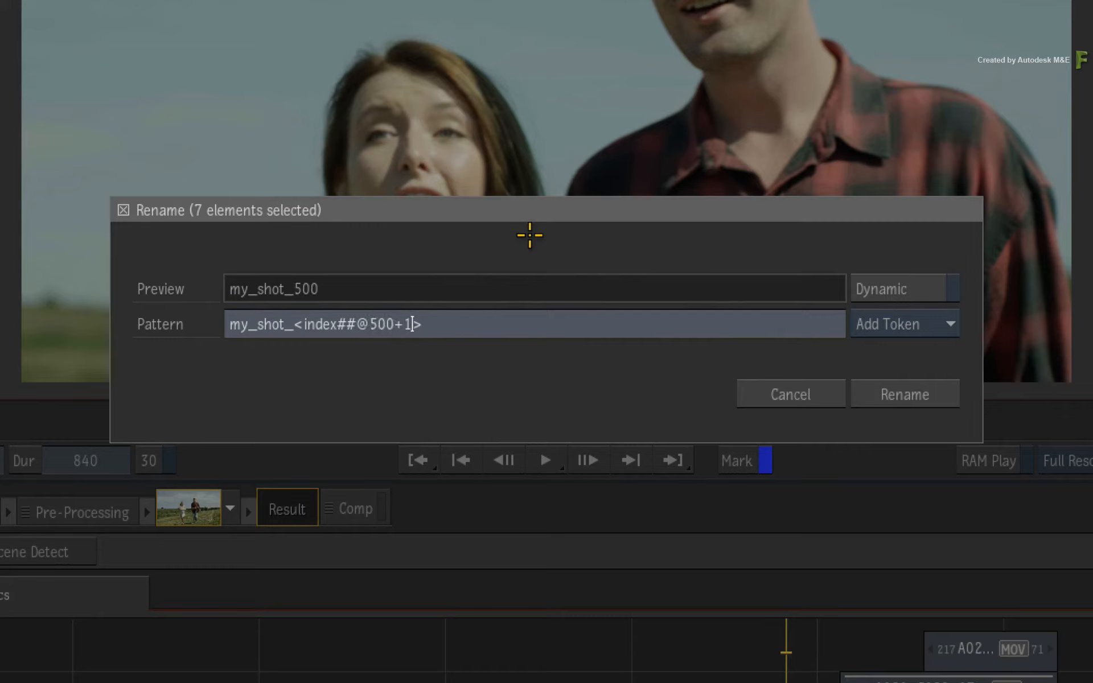